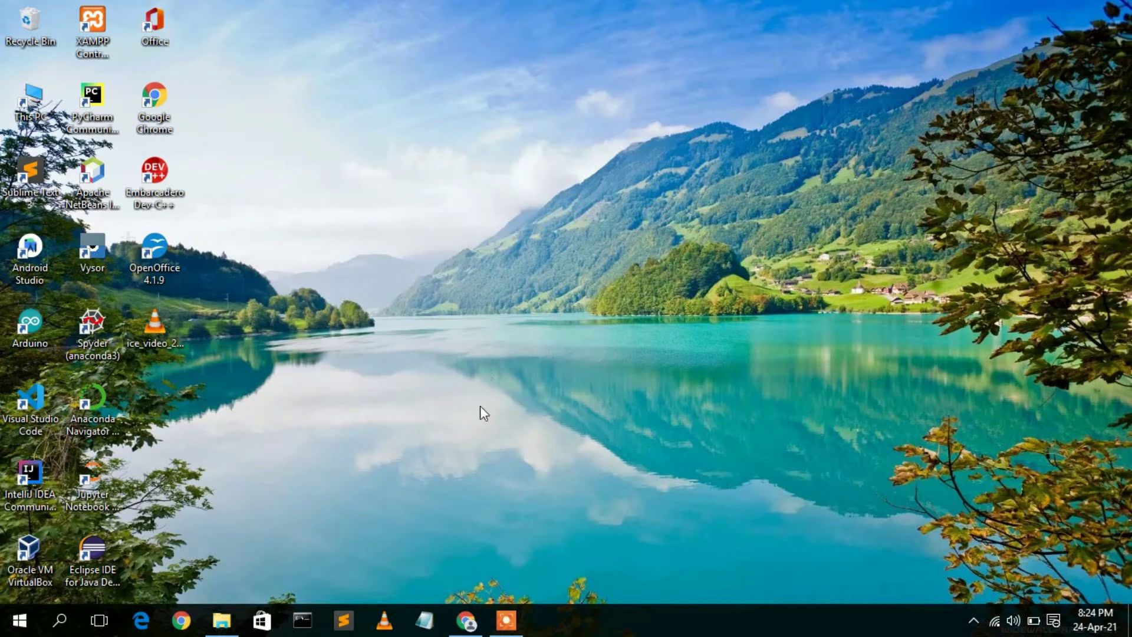
# - Search Google for 'avast download' in a new Chrome tab
pyautogui.click(466, 620)
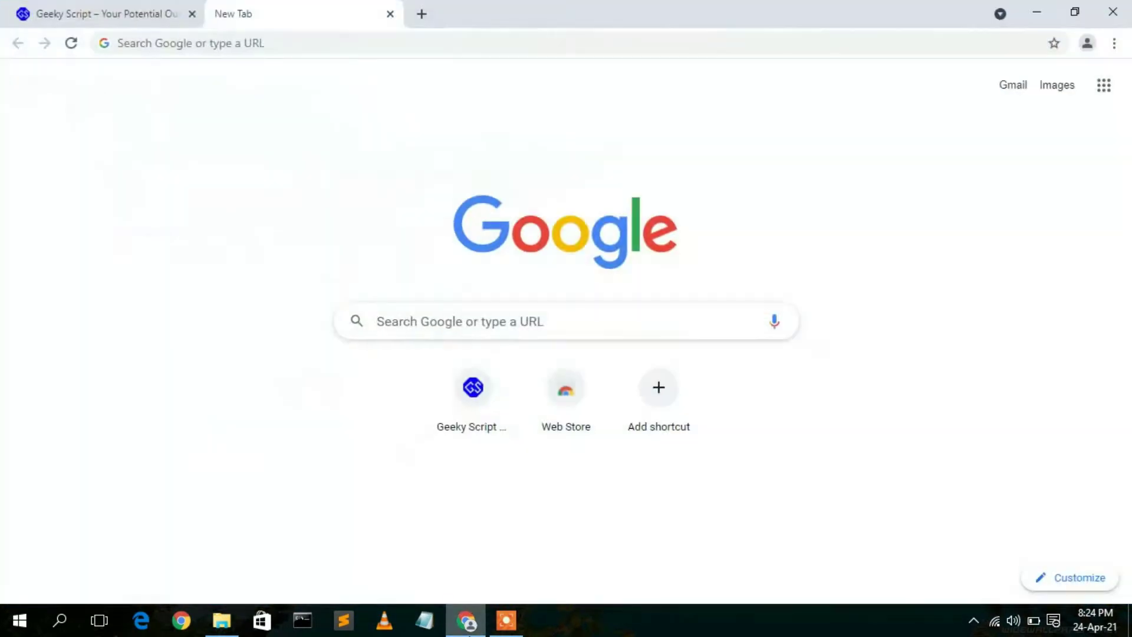
pyautogui.click(498, 43)
pyautogui.write('avast')
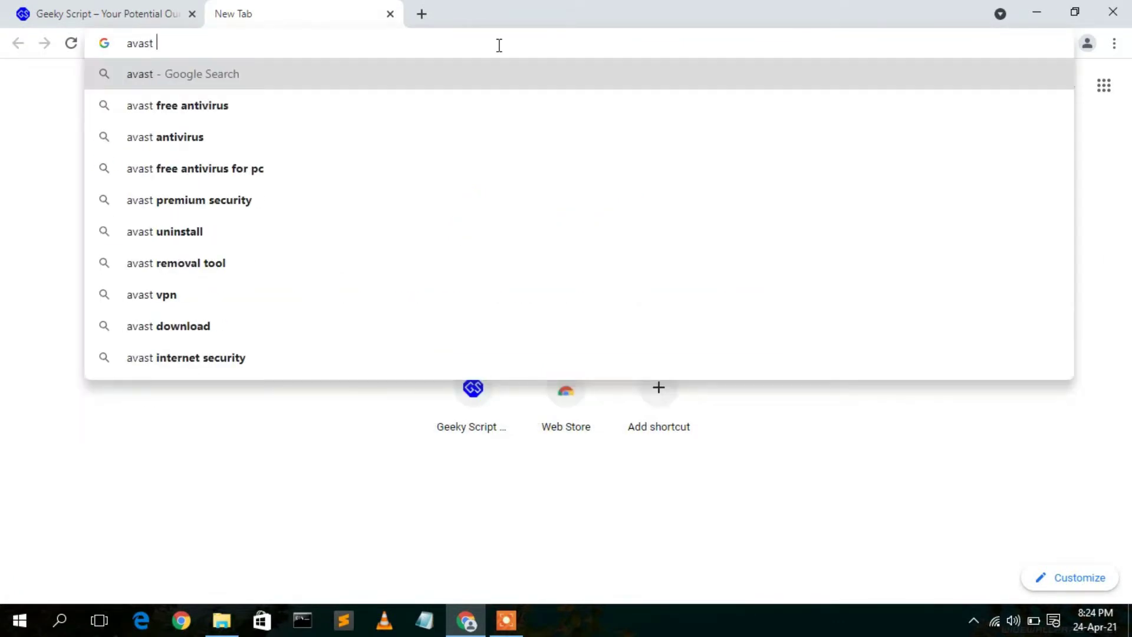
pyautogui.write(' down')
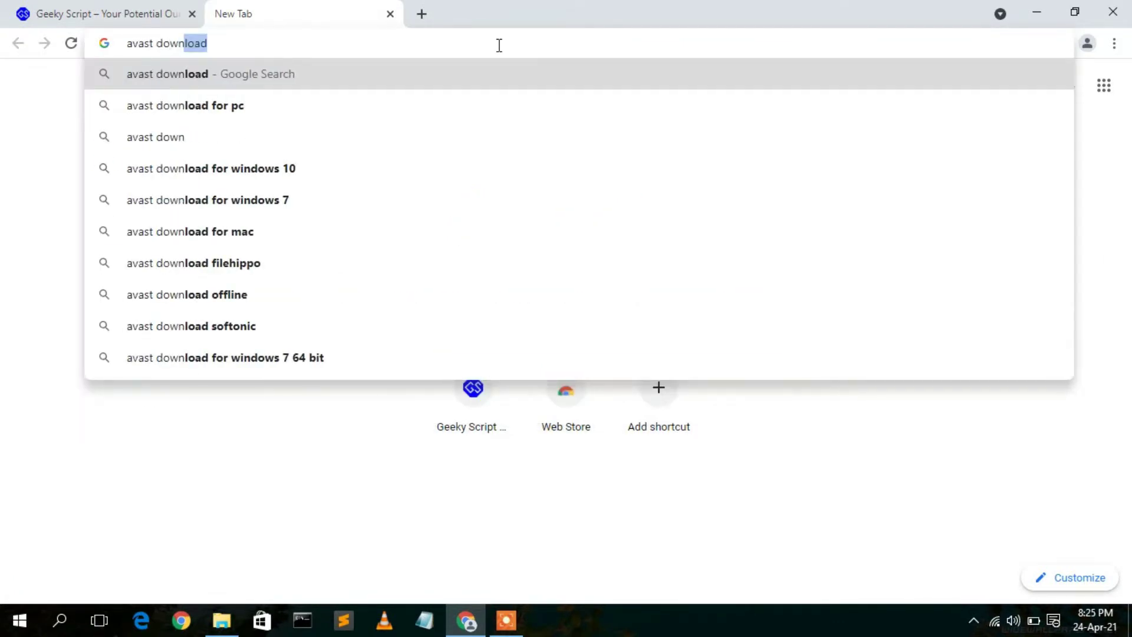
pyautogui.press('Return')
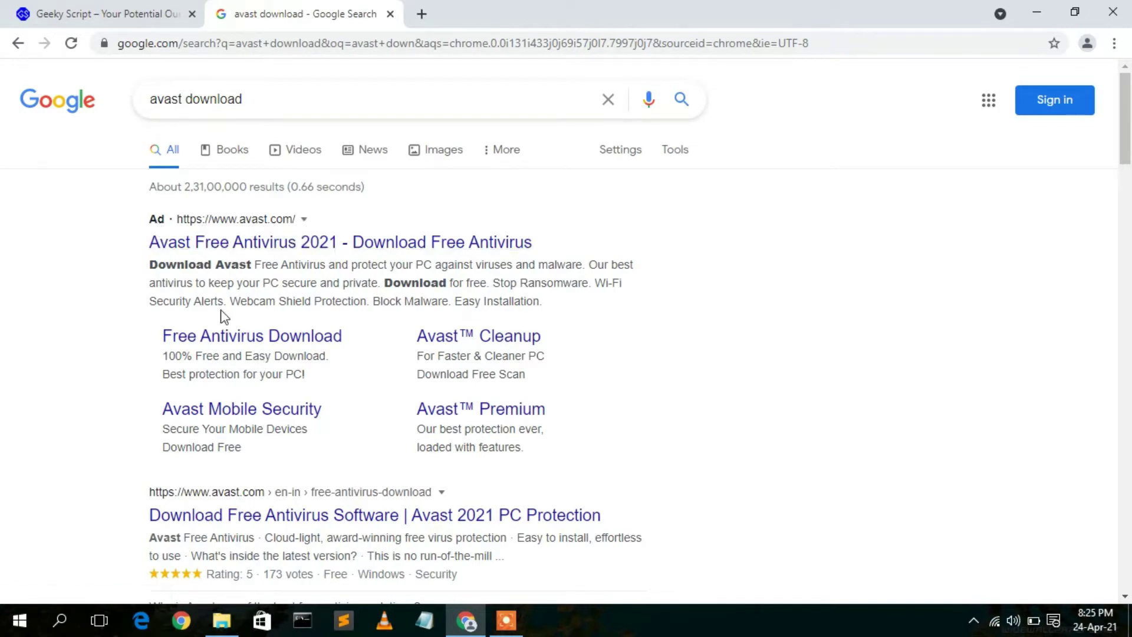
pyautogui.scroll(-5, 223, 316)
pyautogui.scroll(-1, 224, 316)
pyautogui.scroll(2, 191, 338)
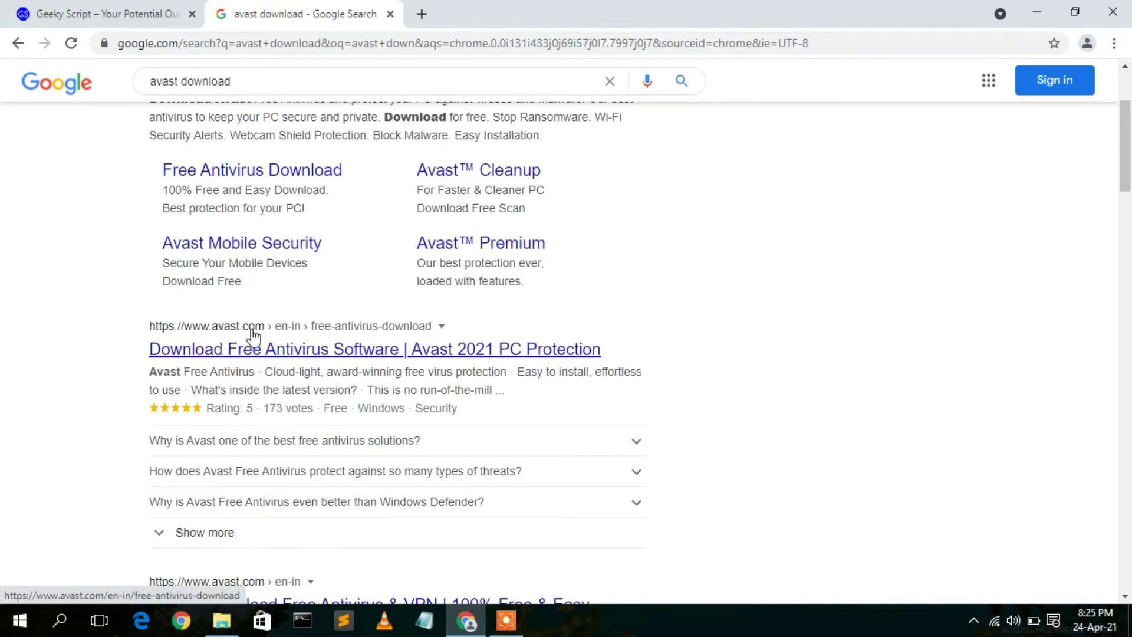
# - Open the 'Download Free Antivirus Software | Avast 2021 PC Protection' result
pyautogui.click(257, 354)
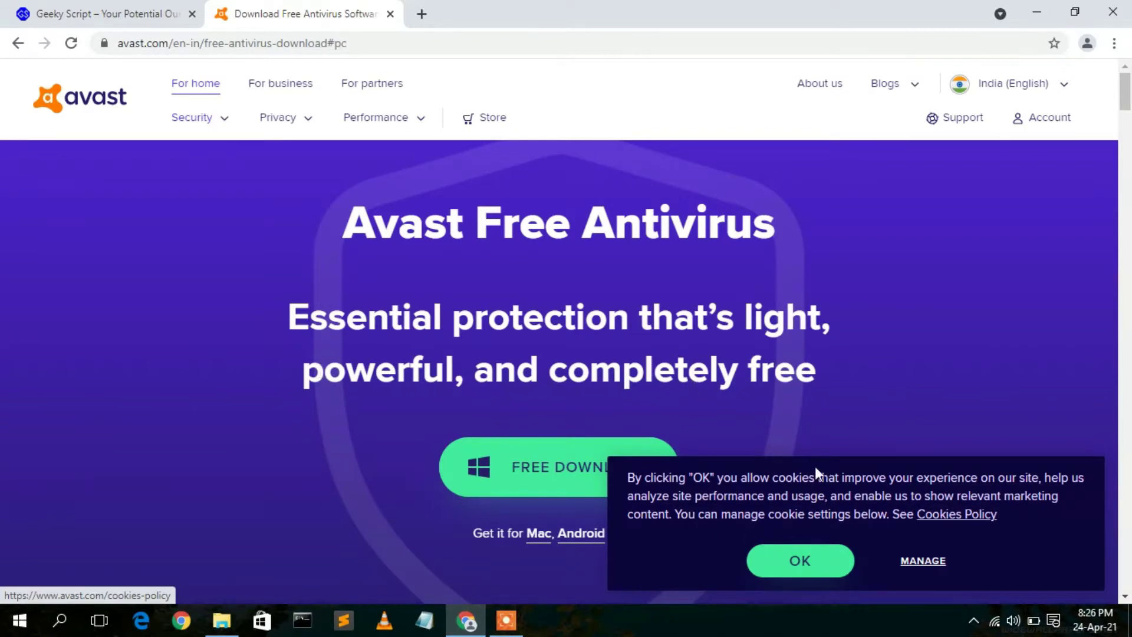
# - Accept avast.com cookies and download the Avast Free Antivirus installer
pyautogui.click(806, 562)
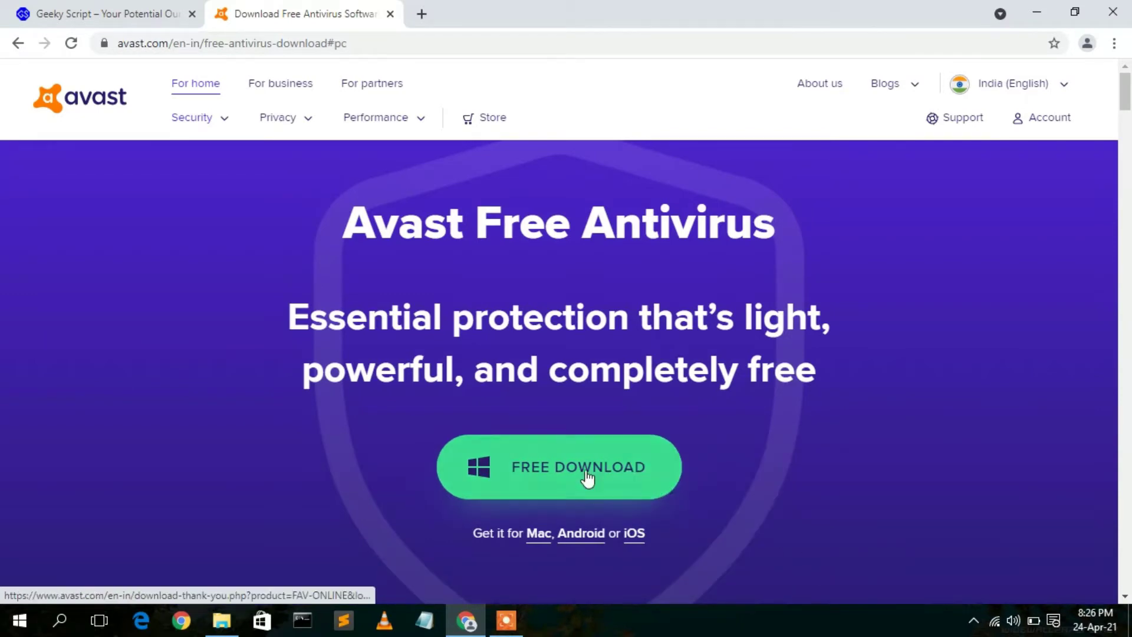
pyautogui.click(679, 480)
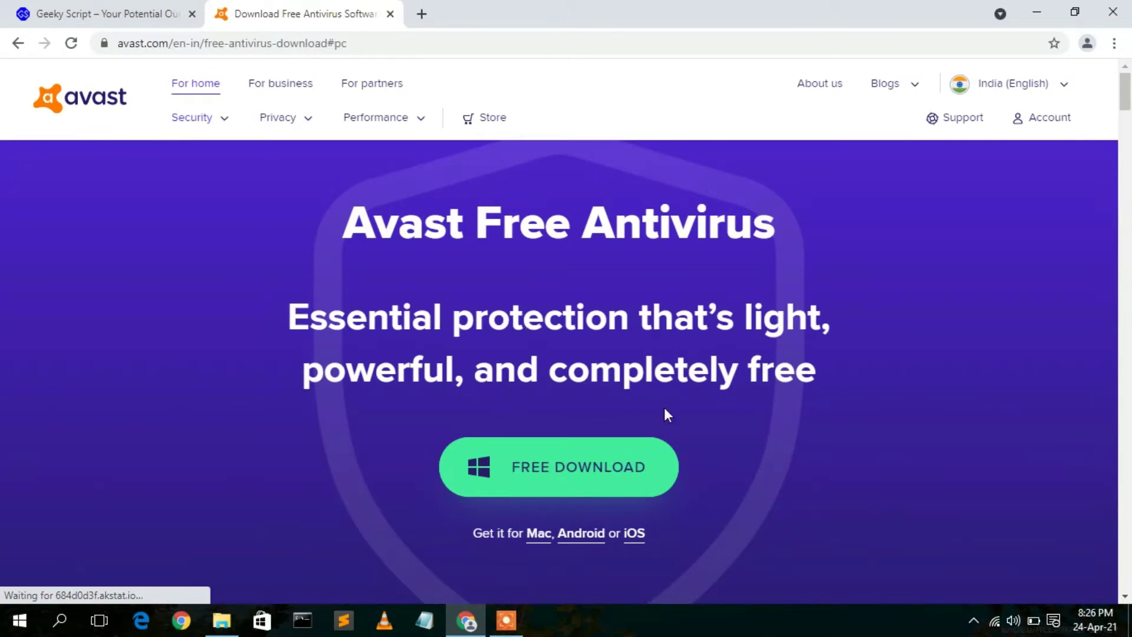
pyautogui.click(560, 477)
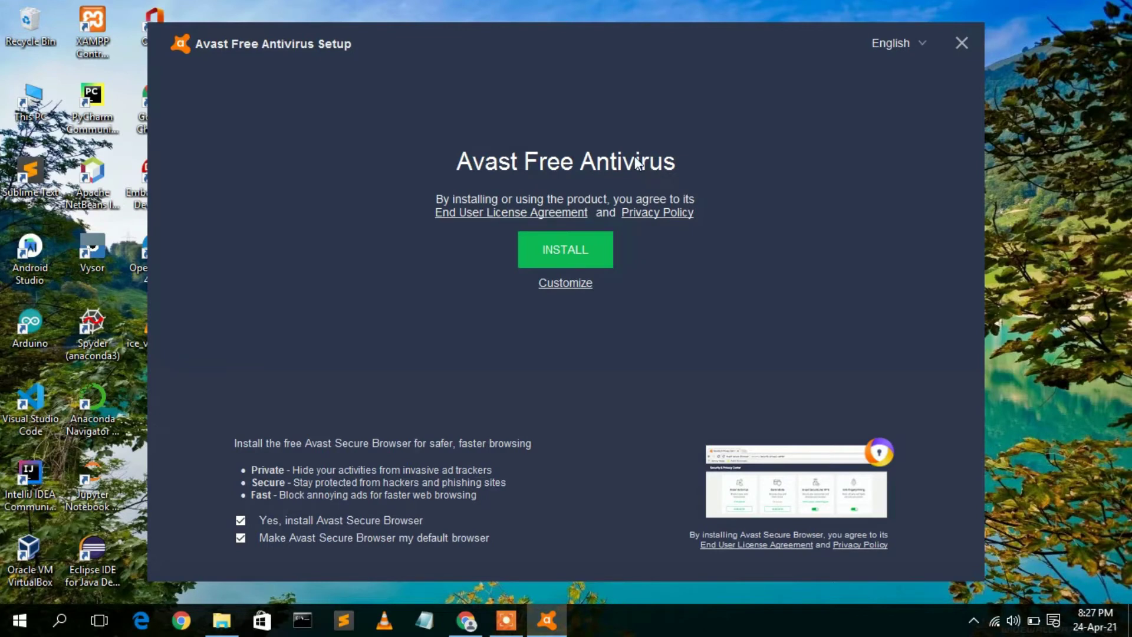
# - Install Avast Free Antivirus, then move its window up and to the right
pyautogui.click(584, 247)
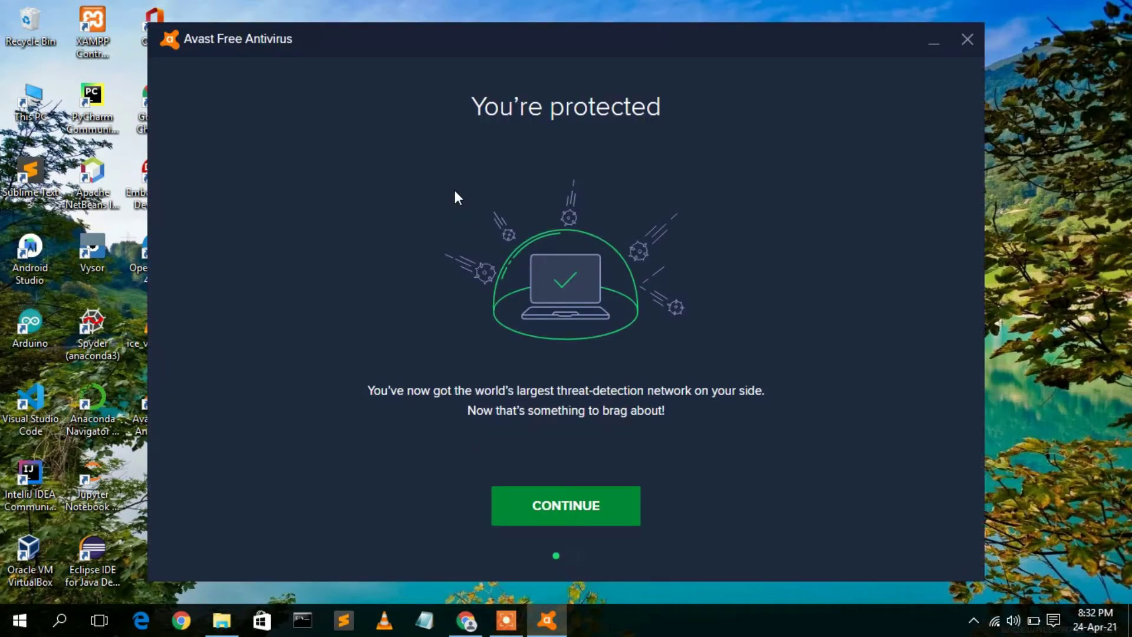
pyautogui.moveTo(403, 39); pyautogui.dragTo(467, 32)
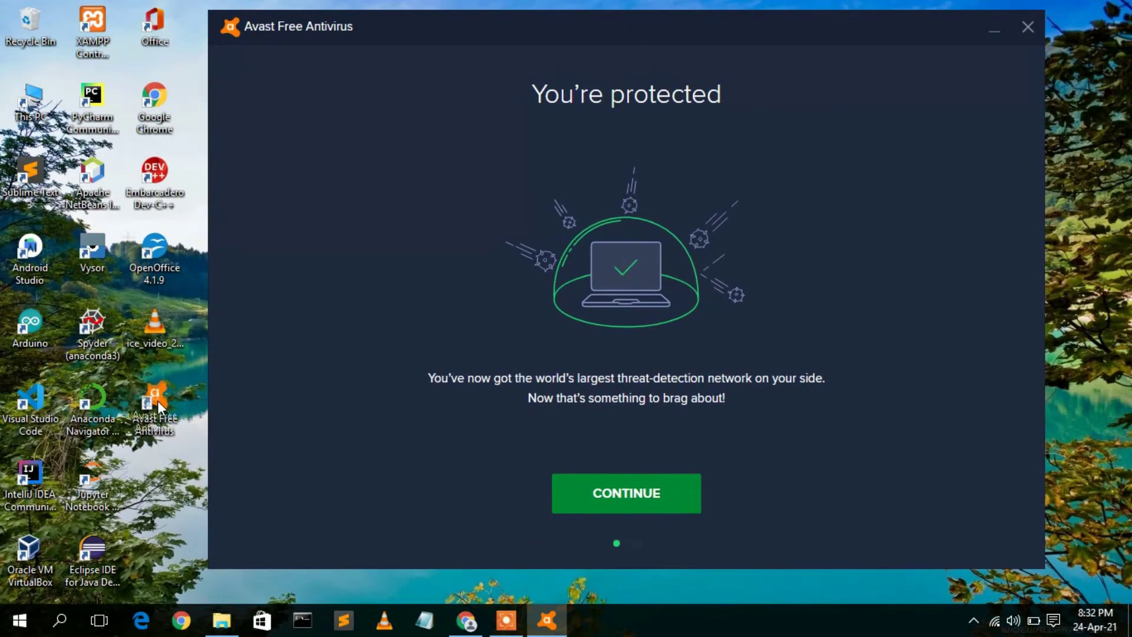
# - Reposition the desktop shortcut, continue past 'You're protected', and run the first scan
pyautogui.moveTo(159, 405); pyautogui.dragTo(171, 403)
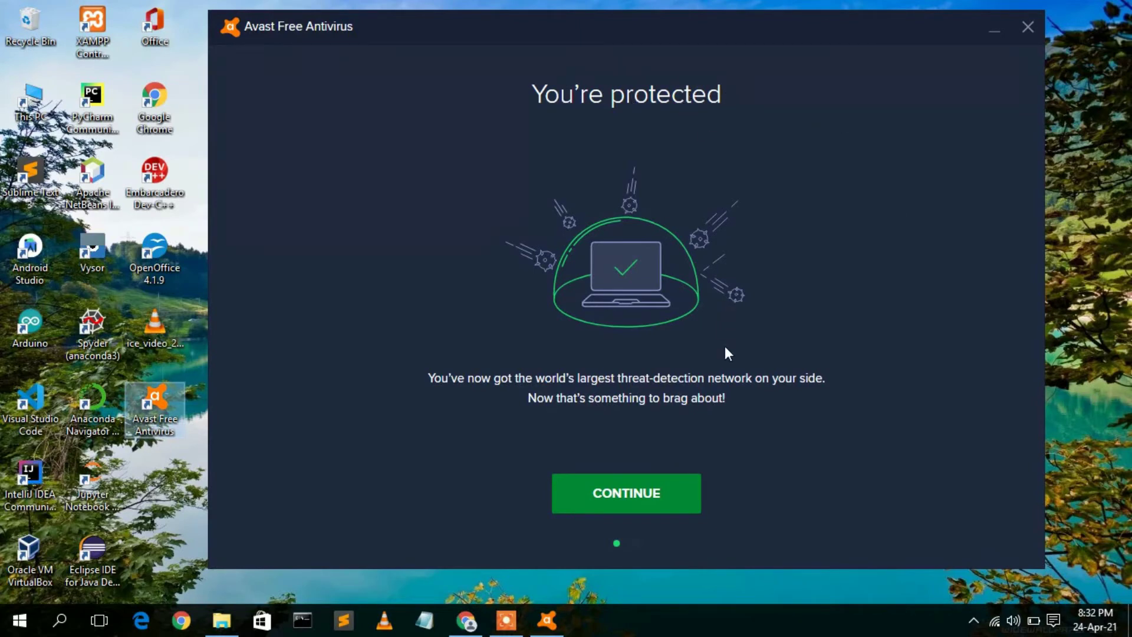
pyautogui.click(627, 496)
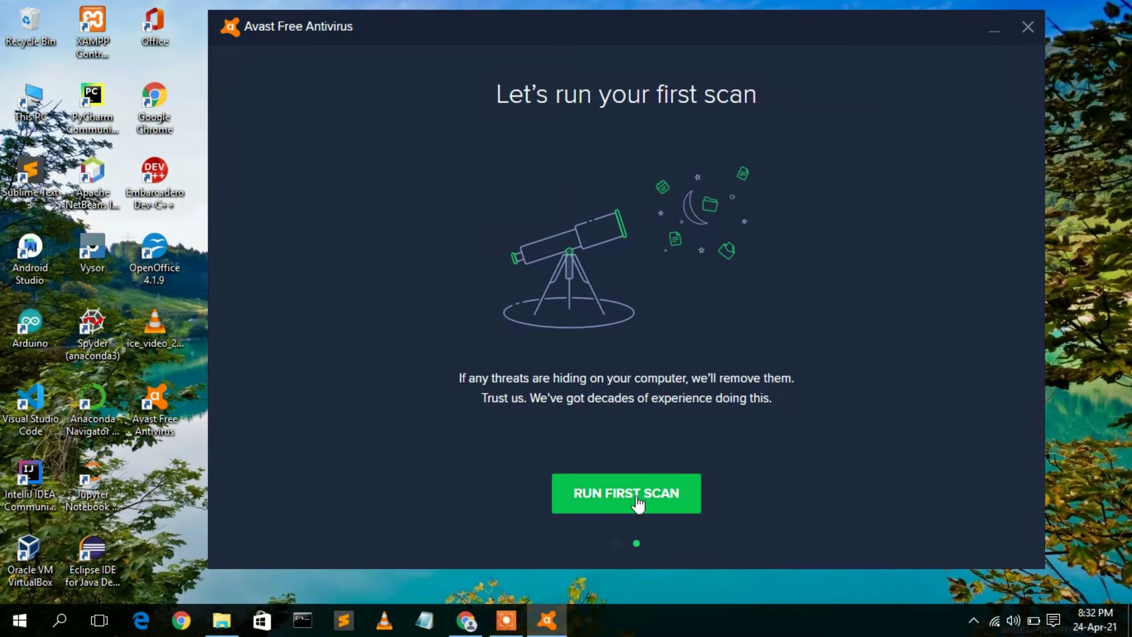
pyautogui.click(620, 501)
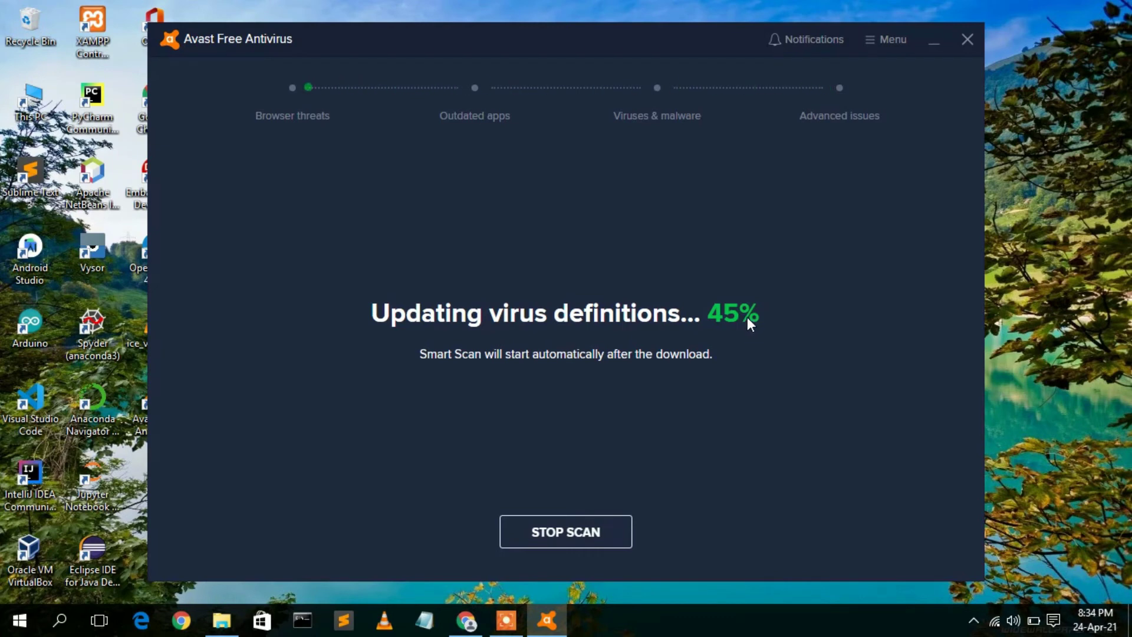
pyautogui.click(467, 619)
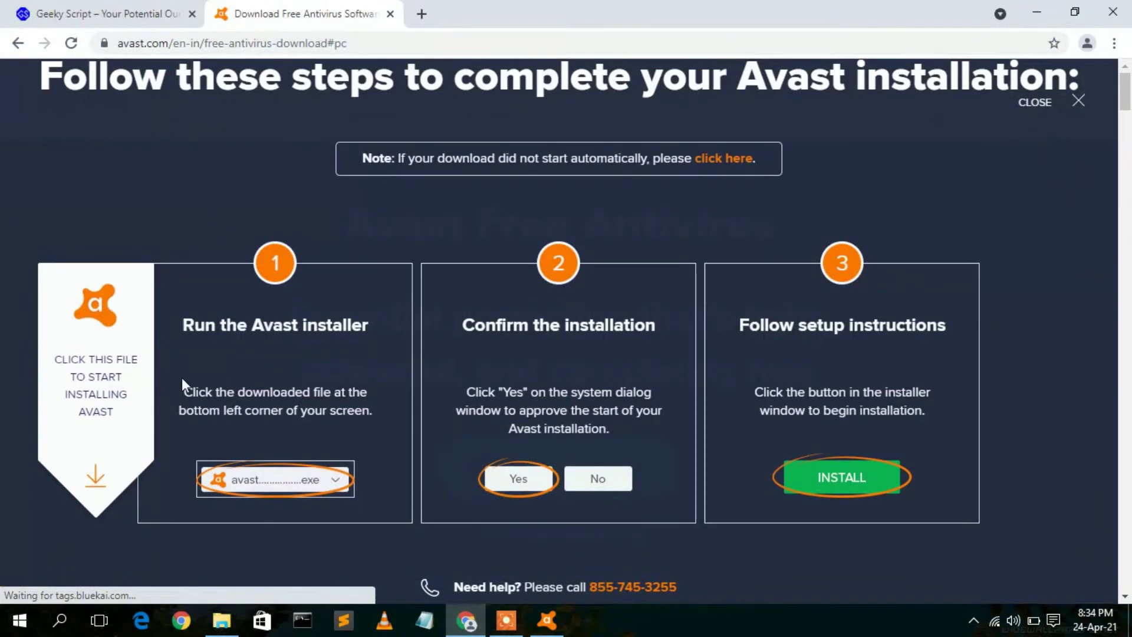
# - Browse the Geeky Script tab's Popular Courses and Blogs, then close Chrome
pyautogui.click(122, 10)
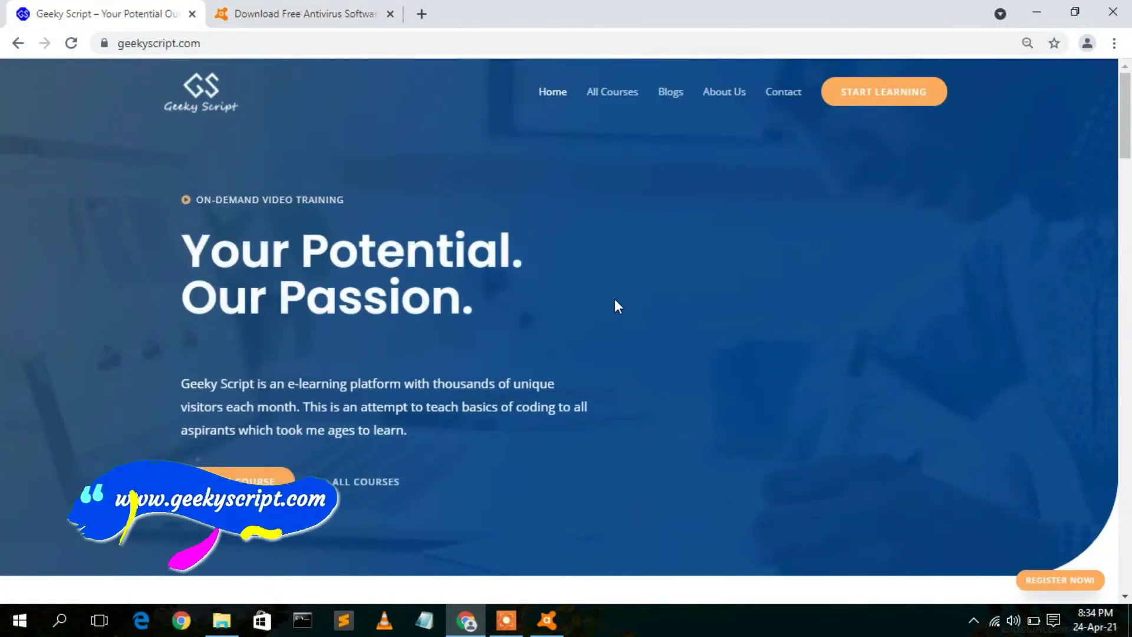
pyautogui.scroll(-4, 615, 298)
pyautogui.scroll(-3, 615, 298)
pyautogui.scroll(-2, 615, 298)
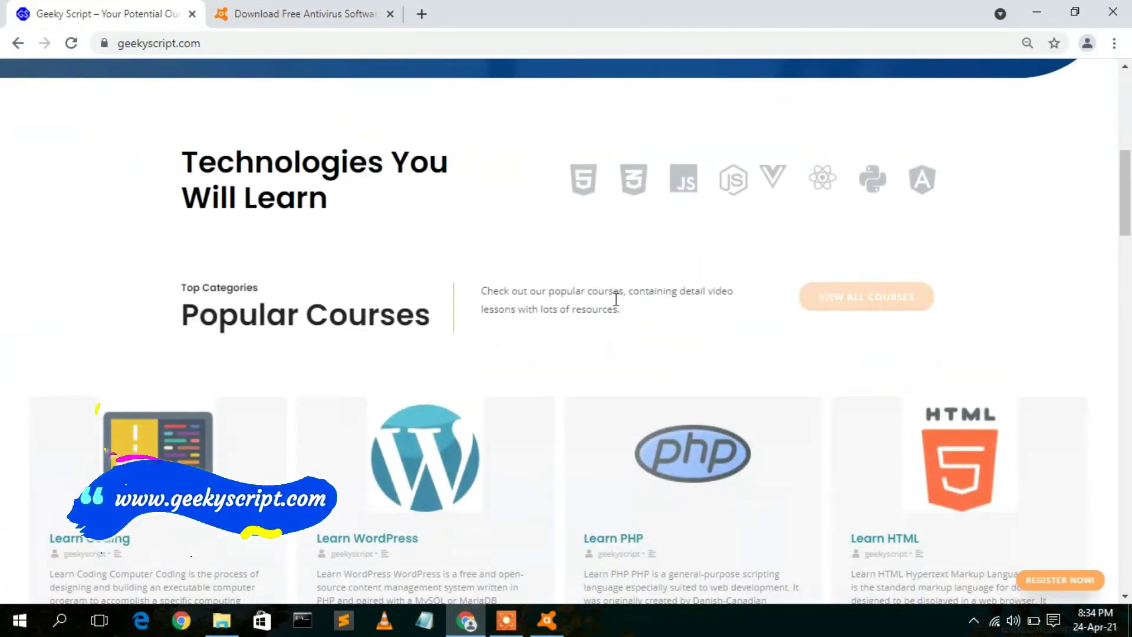
pyautogui.scroll(-3, 615, 299)
pyautogui.scroll(-2, 615, 305)
pyautogui.scroll(-3, 615, 305)
pyautogui.scroll(-3, 615, 305)
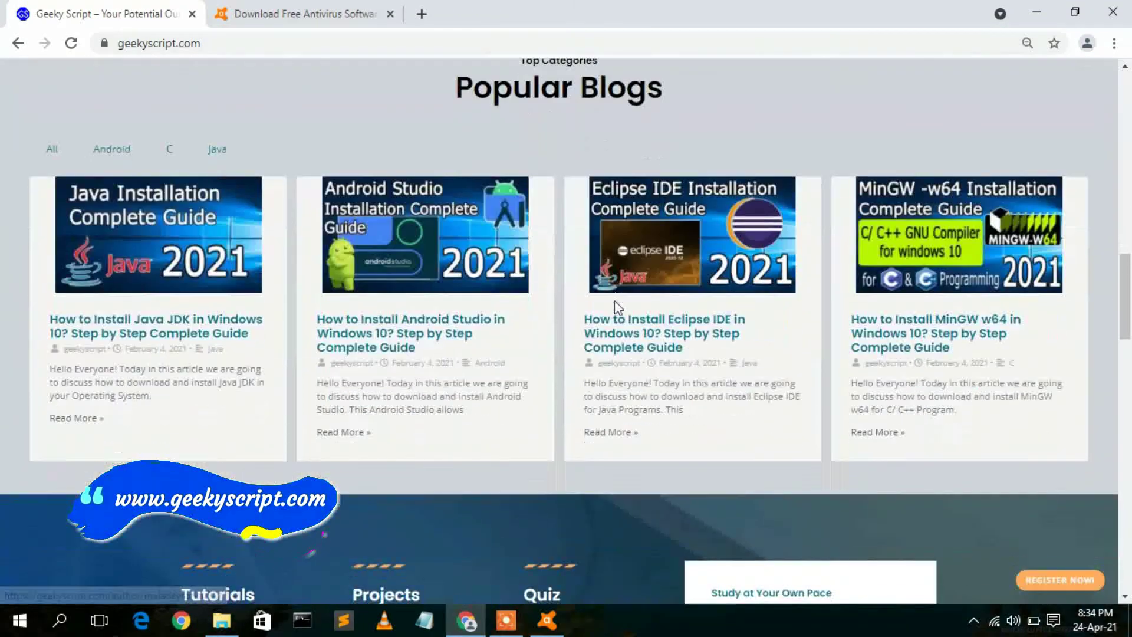
pyautogui.scroll(-3, 615, 305)
pyautogui.scroll(1, 615, 305)
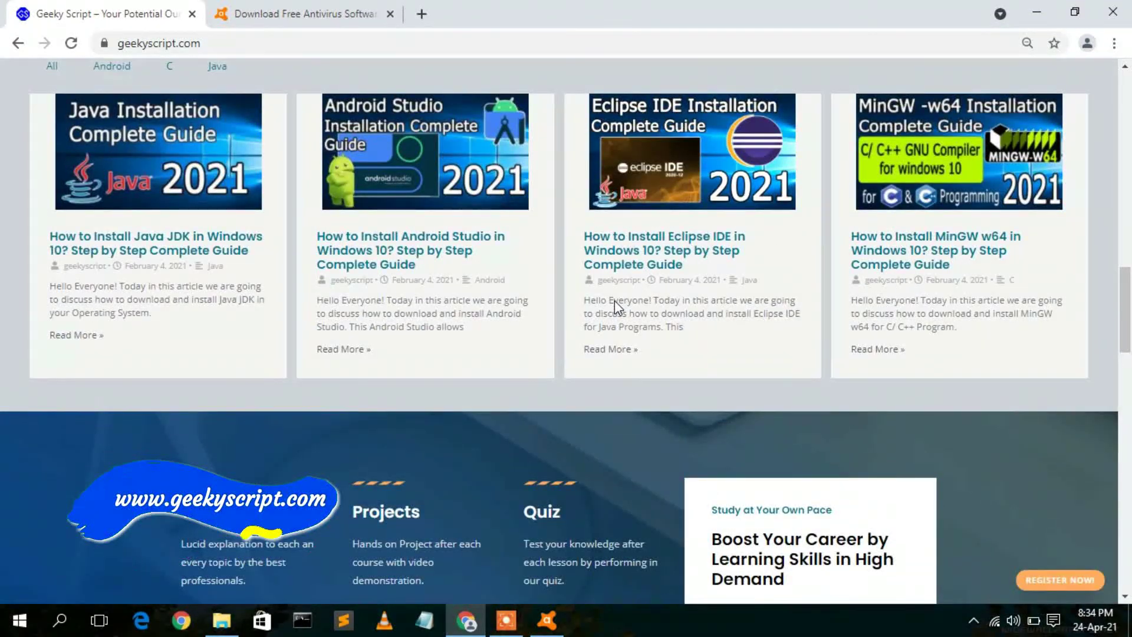
pyautogui.click(1123, 7)
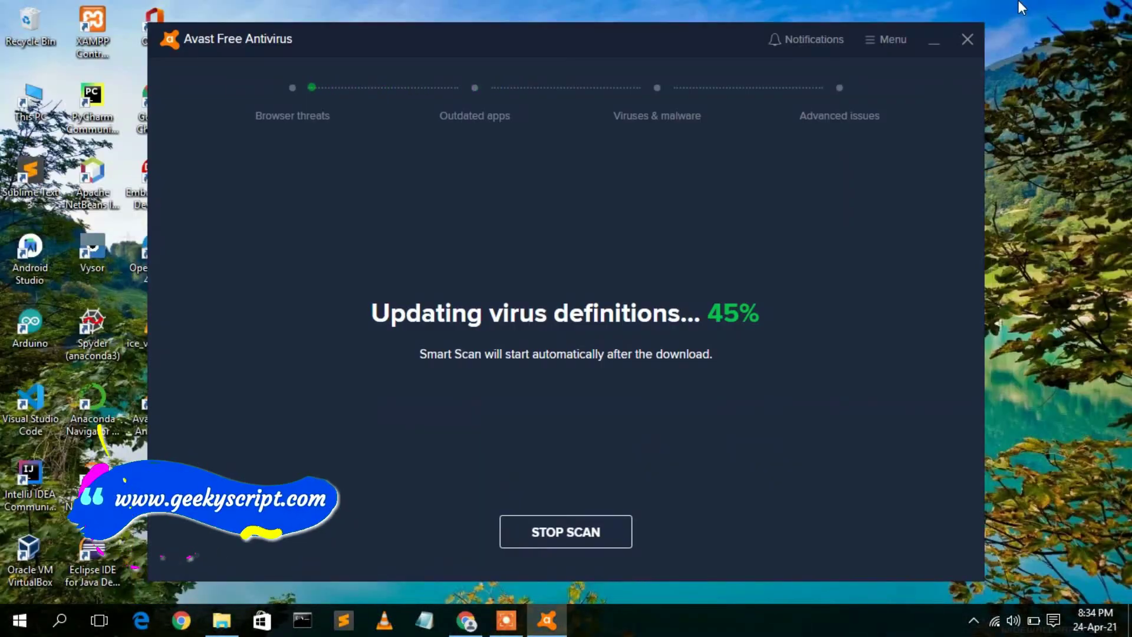